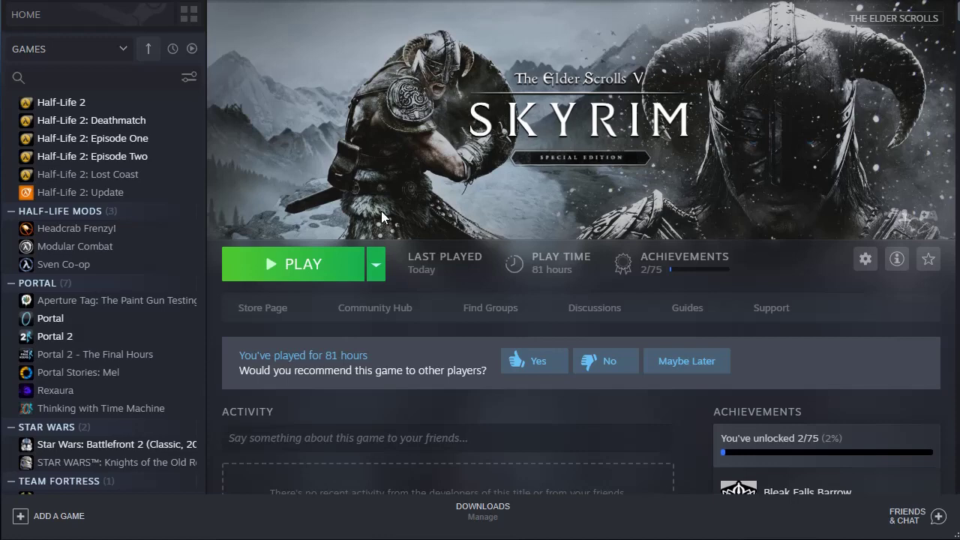
- Launch Skyrim Special Edition from the Steam library and apply the High detail preset in the launcher's options
click(359, 273)
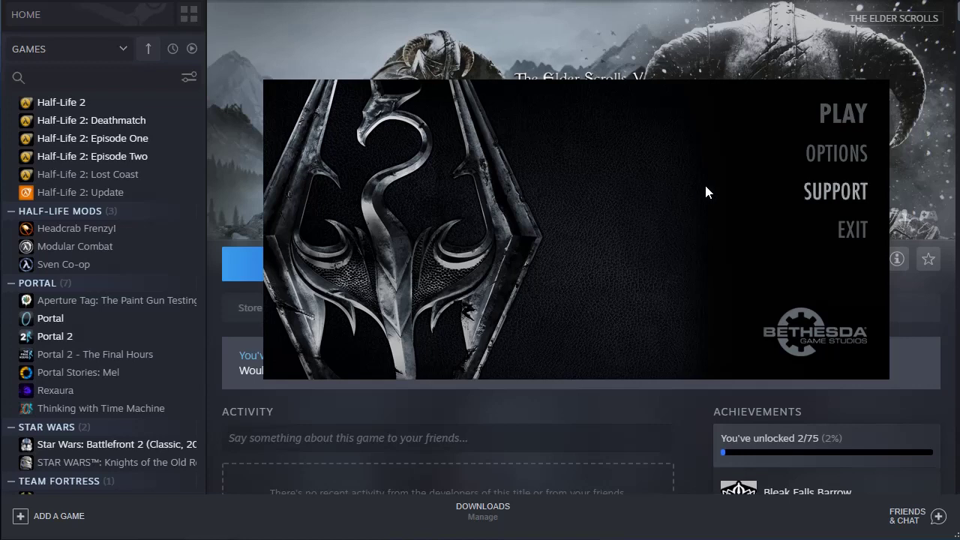
click(834, 153)
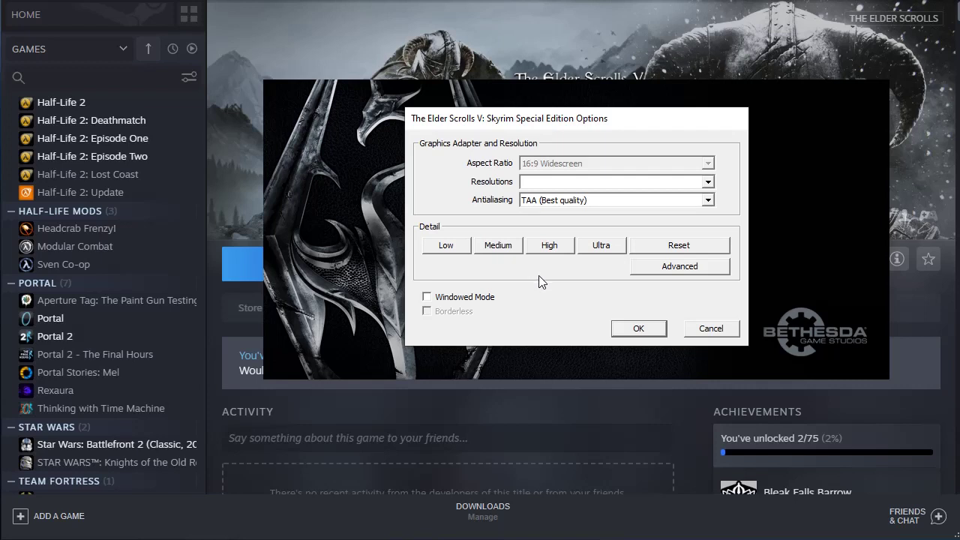
click(561, 247)
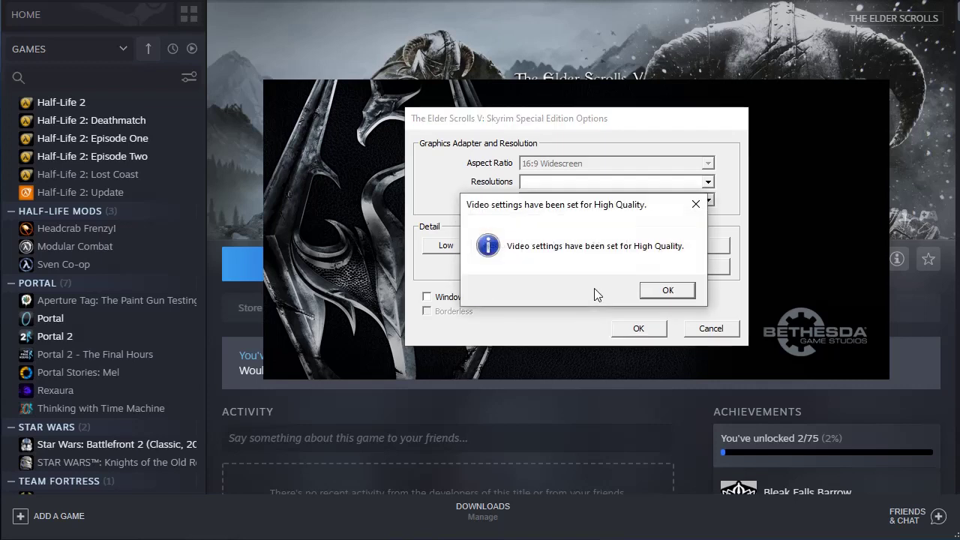
click(668, 292)
click(639, 329)
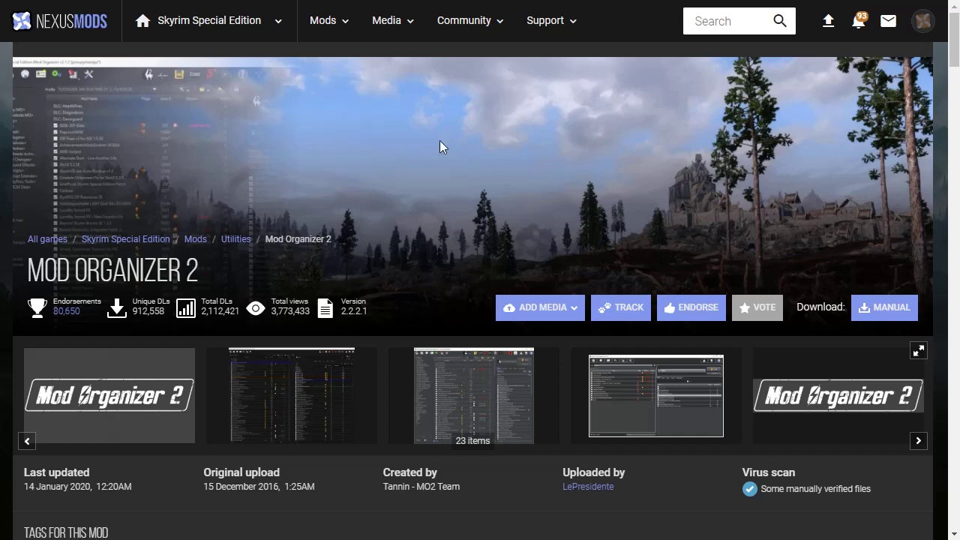
- Download the Mod Organizer 2 (Installer) main file from its Nexus Mods page with the free slow download
scroll(443, 144, down, 9)
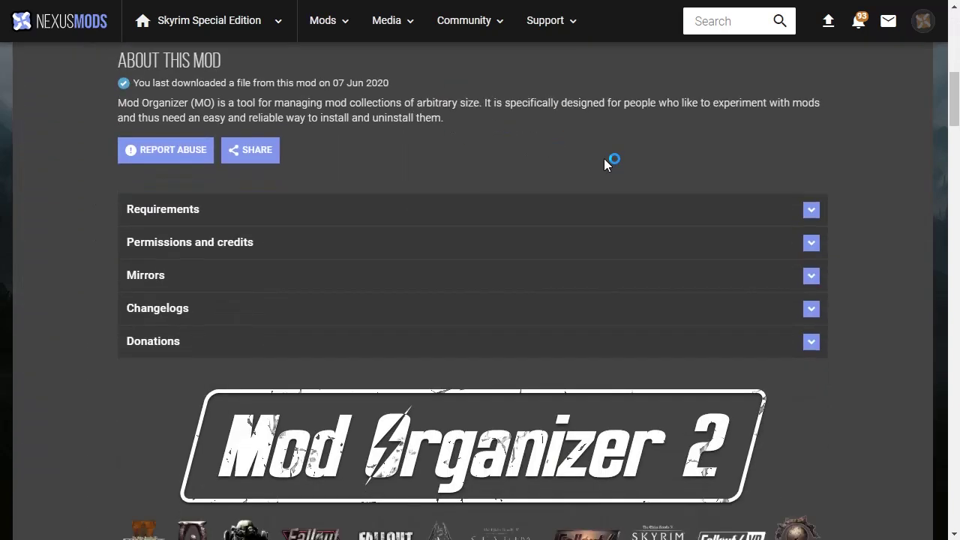
scroll(590, 163, up, 2)
scroll(591, 164, down, 10)
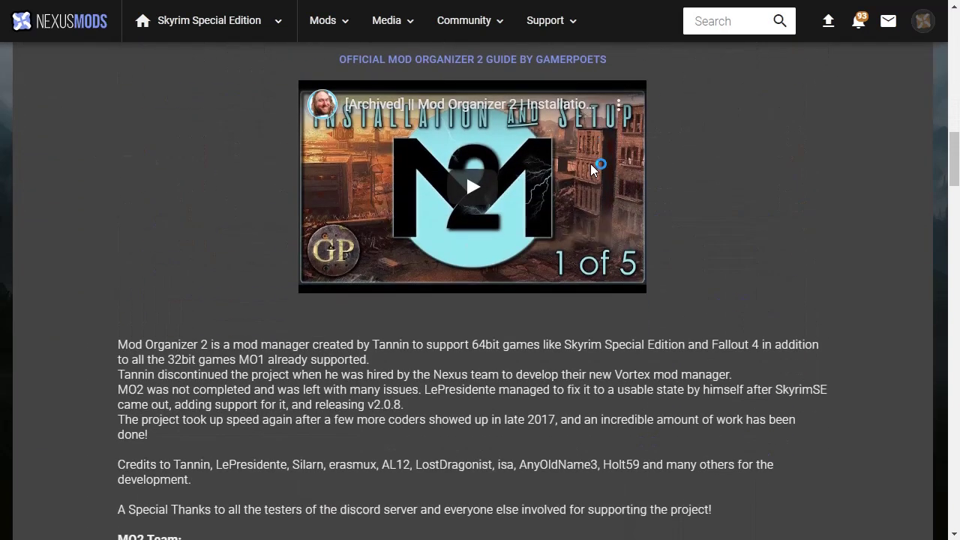
scroll(592, 171, up, 10)
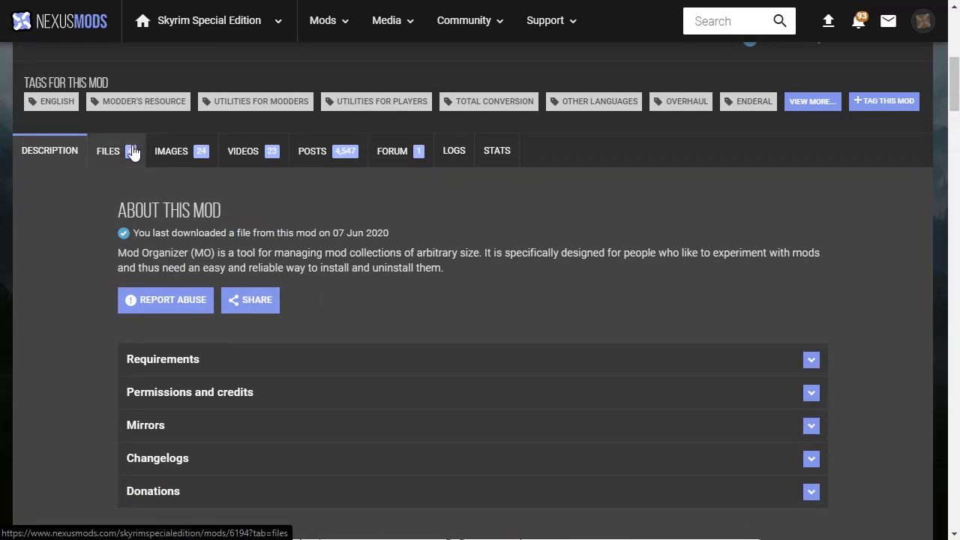
click(132, 152)
scroll(733, 262, down, 3)
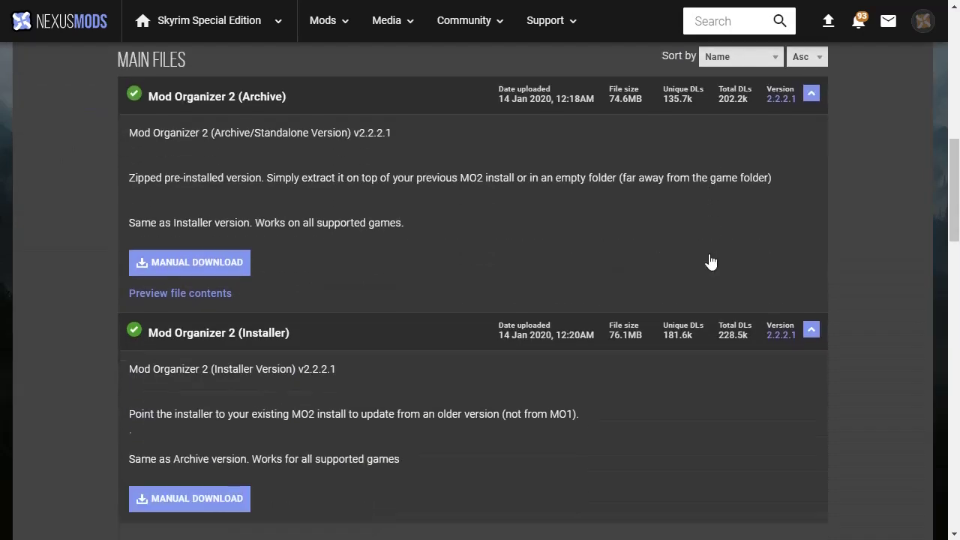
scroll(712, 262, down, 2)
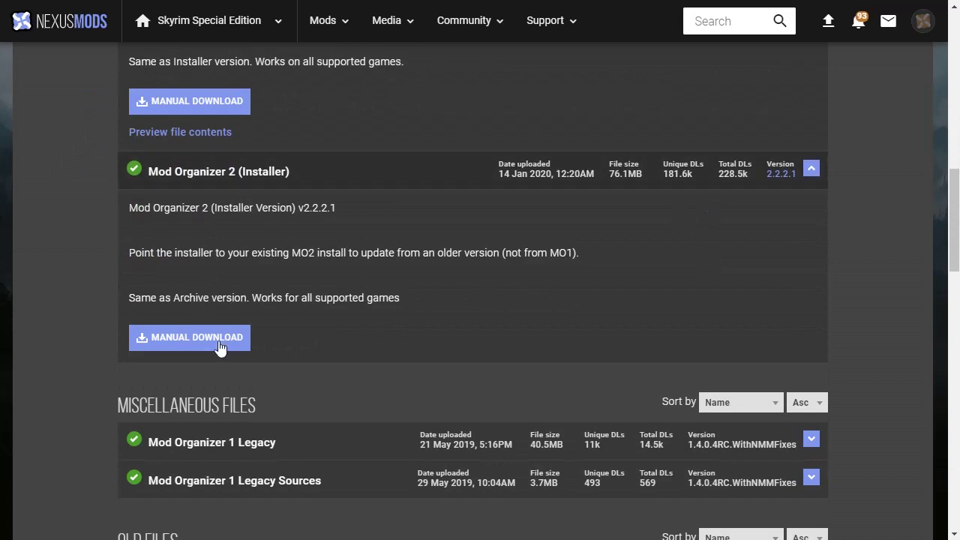
scroll(393, 298, up, 2)
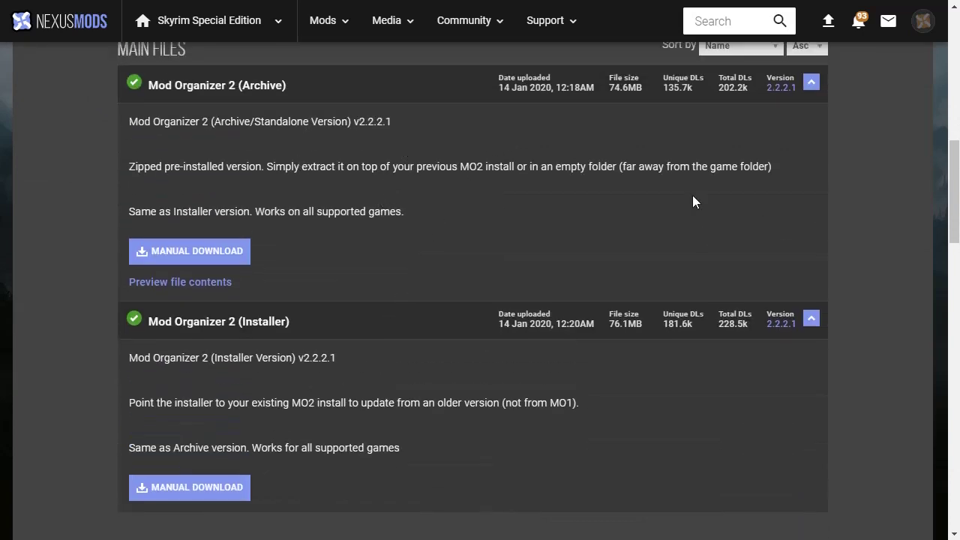
scroll(792, 215, down, 2)
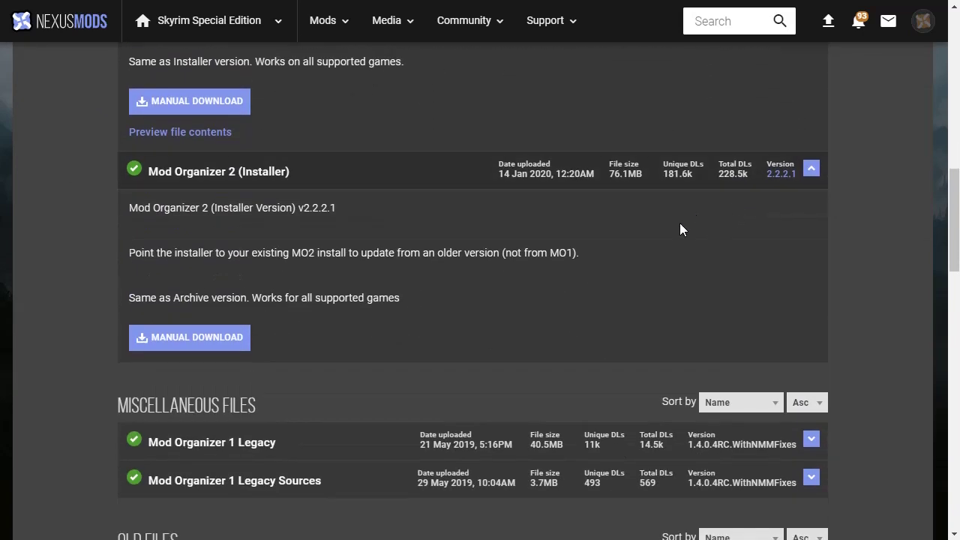
click(172, 342)
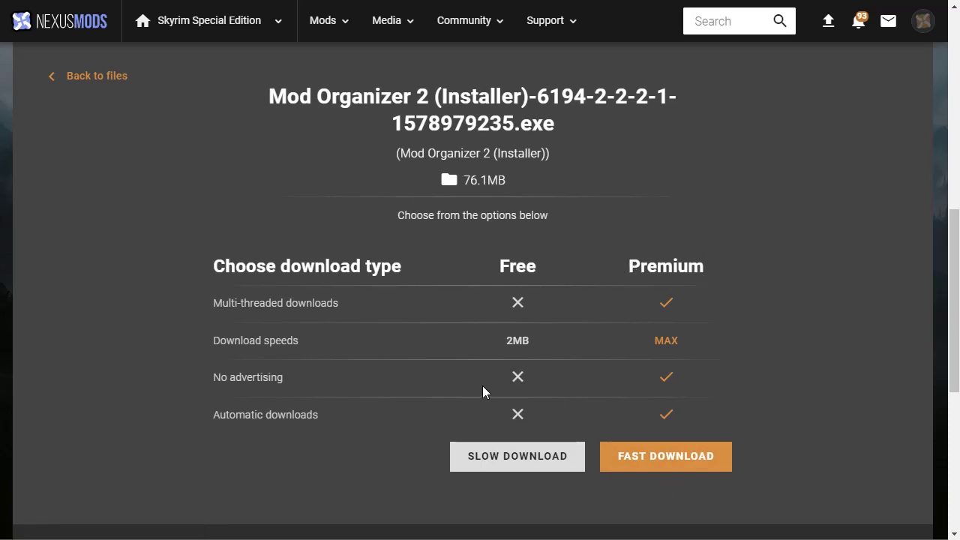
click(519, 457)
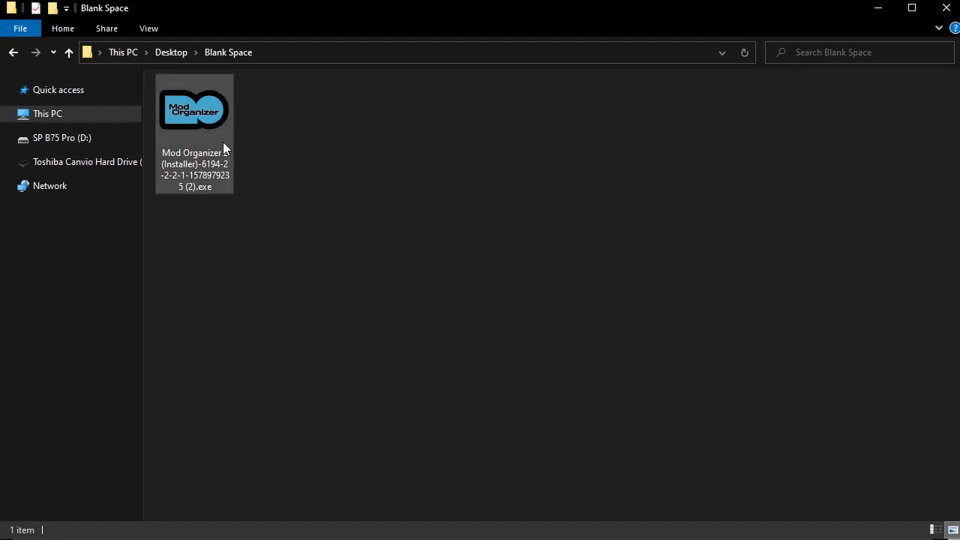
- Run the downloaded Mod Organizer 2 installer from the Blank Space folder and accept its license agreement
double_click(196, 120)
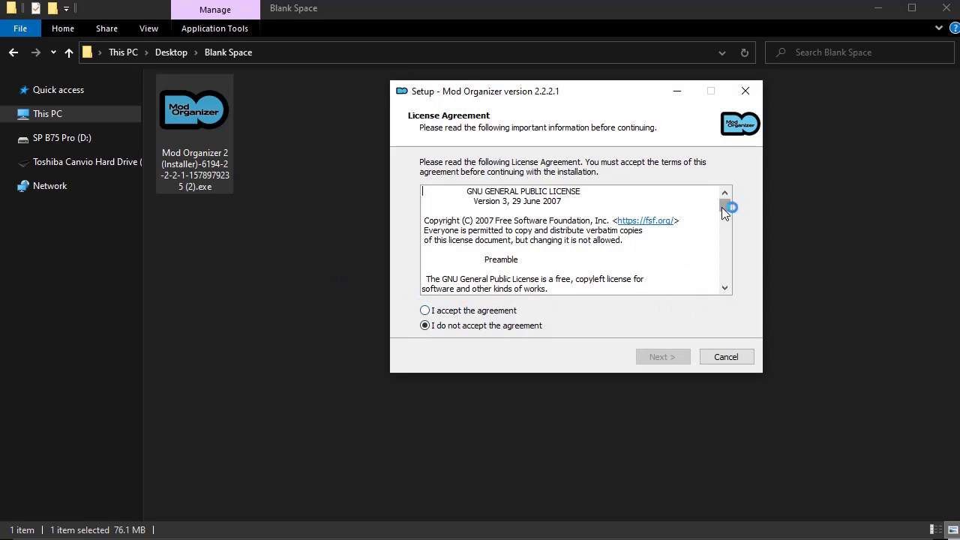
drag(724, 207, 742, 309)
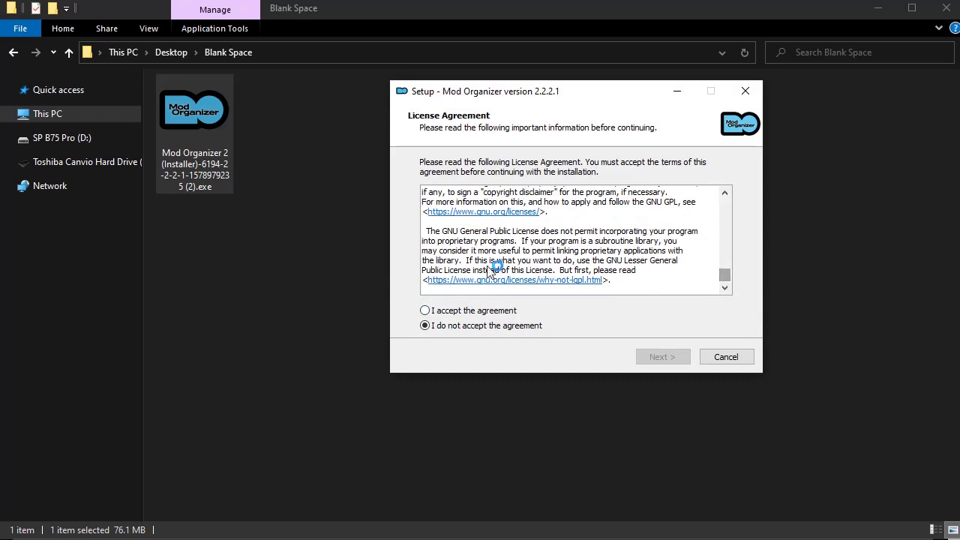
click(425, 310)
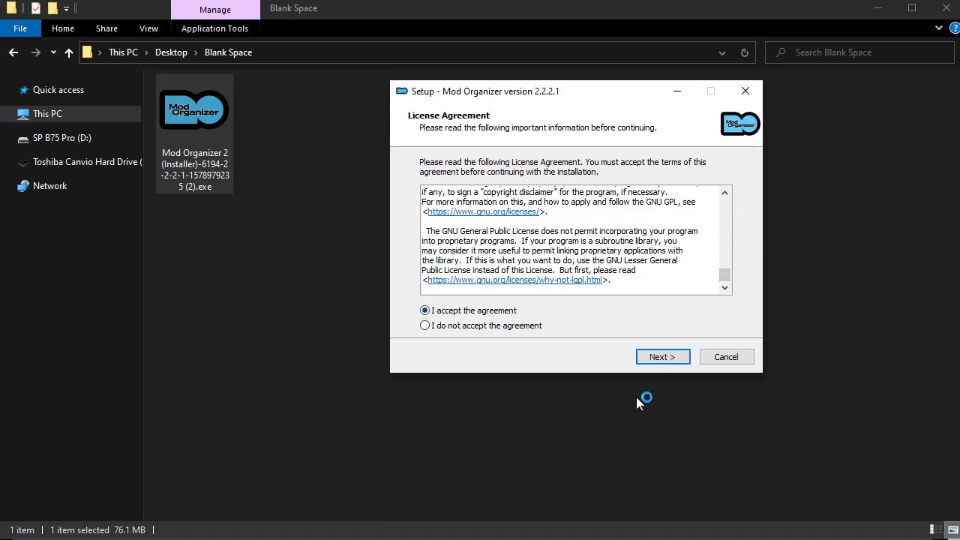
click(665, 360)
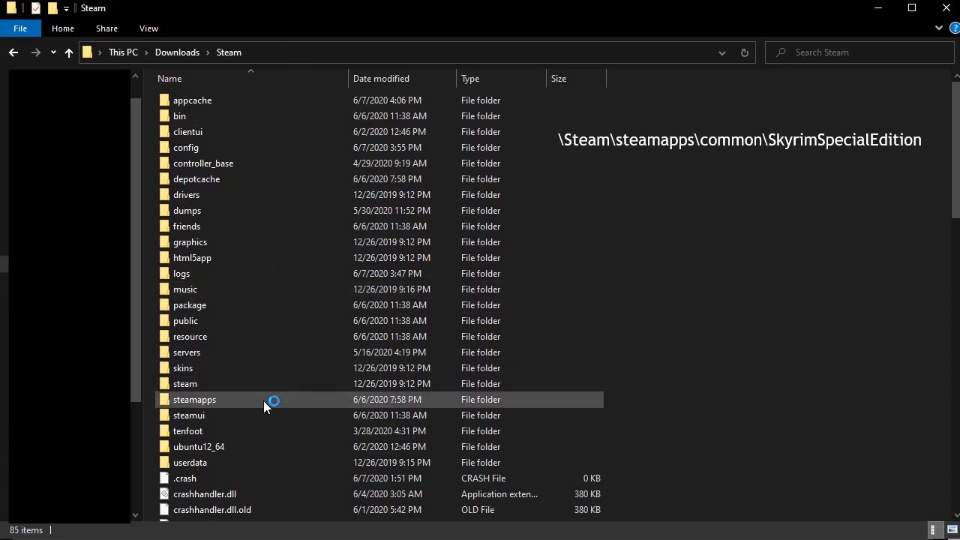
- In File Explorer, go from the Steam folder to steamapps\common\Skyrim Special Edition and copy that folder's full path
double_click(198, 402)
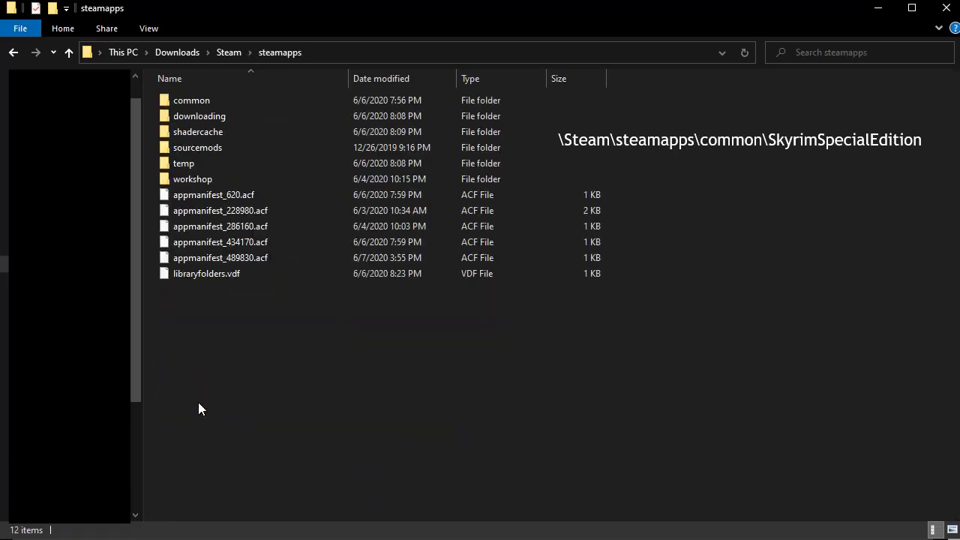
double_click(201, 101)
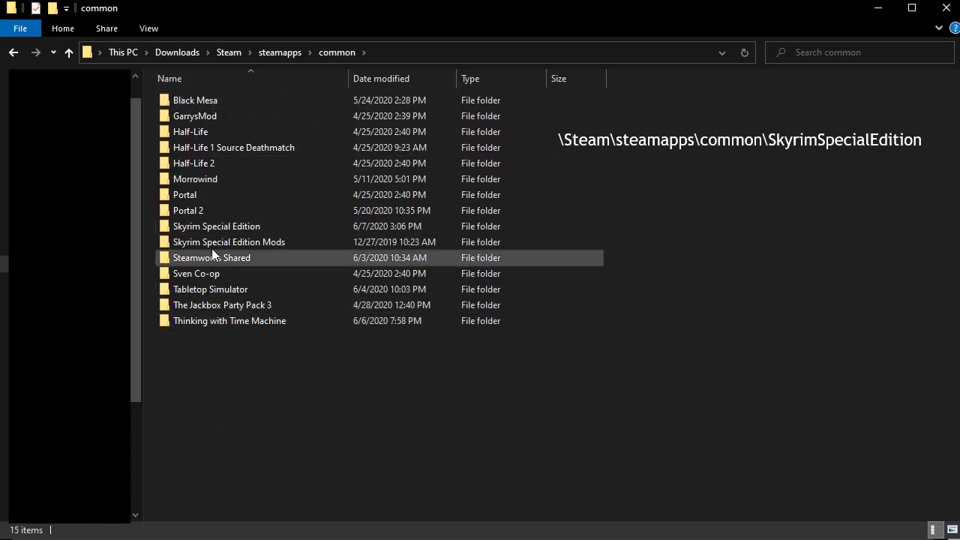
double_click(215, 228)
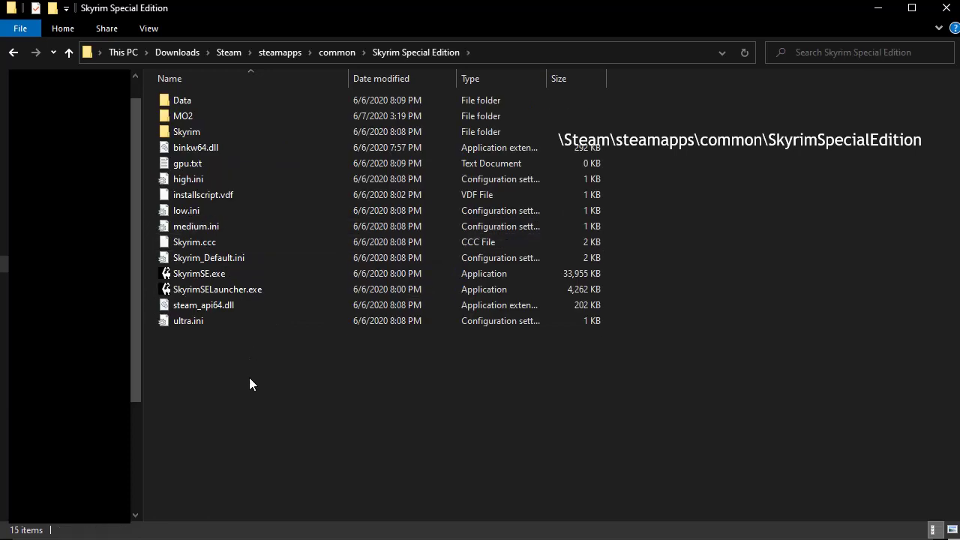
key(l)
click(554, 52)
key(ctrl+c)
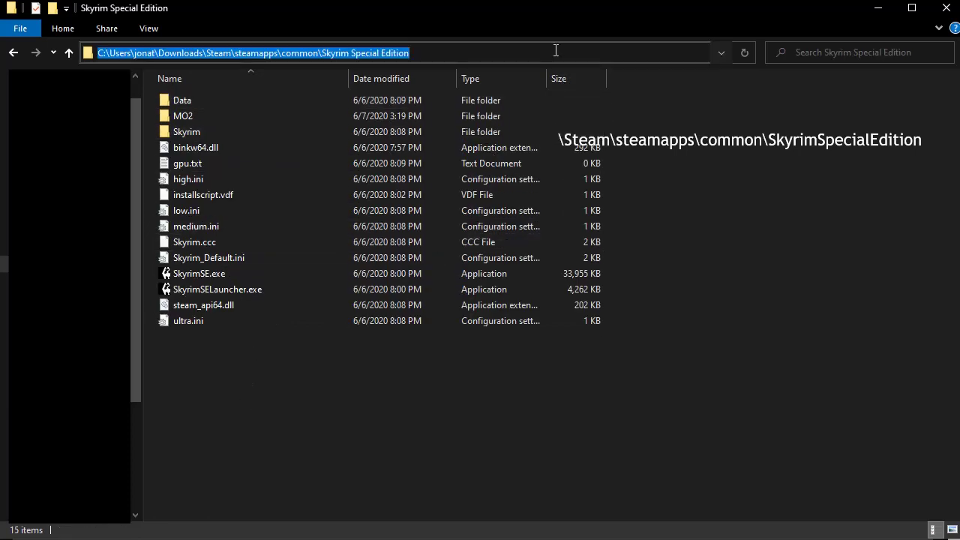
- Switch back to the Mod Organizer setup and set the destination to the copied Skyrim Special Edition path followed by \MO2
click(368, 459)
key(alt+Tab)
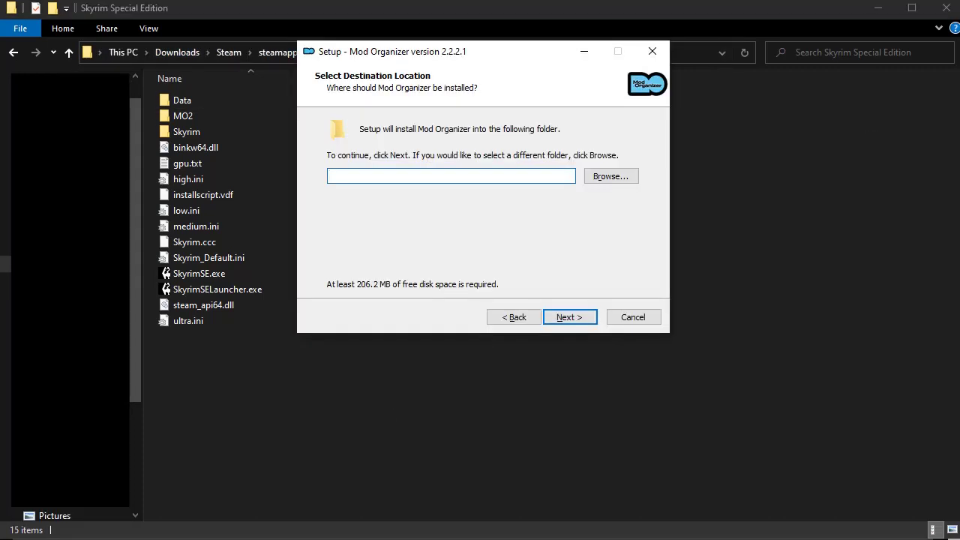
right_click(366, 178)
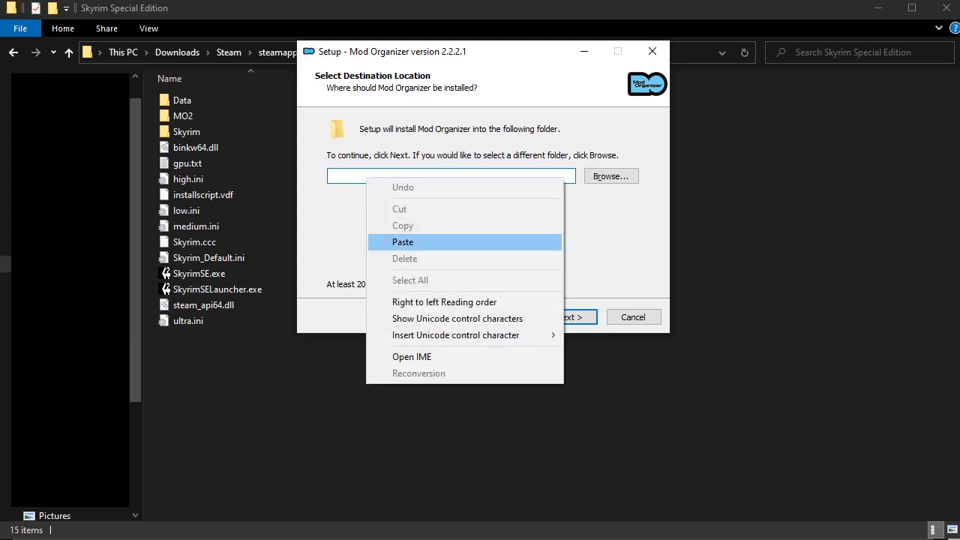
click(408, 243)
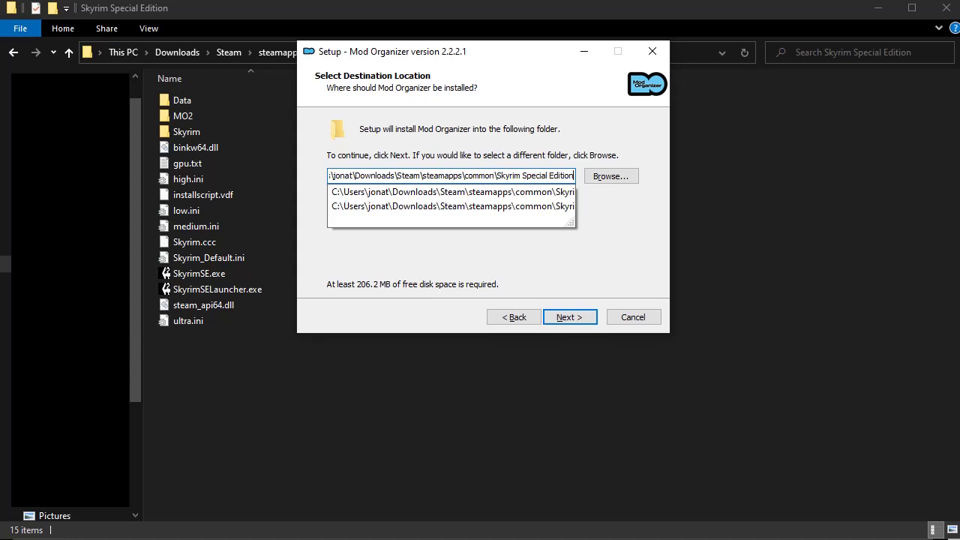
text(\)
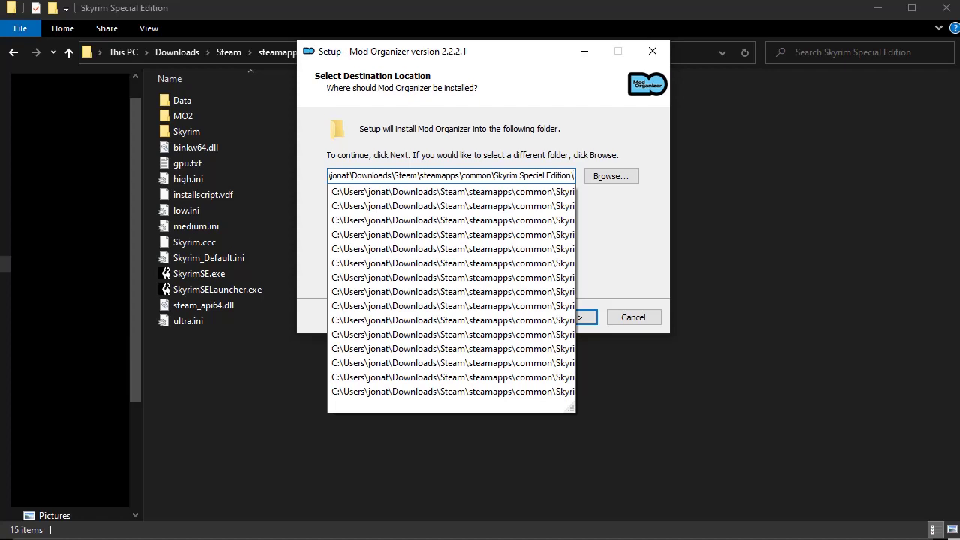
text(MO2)
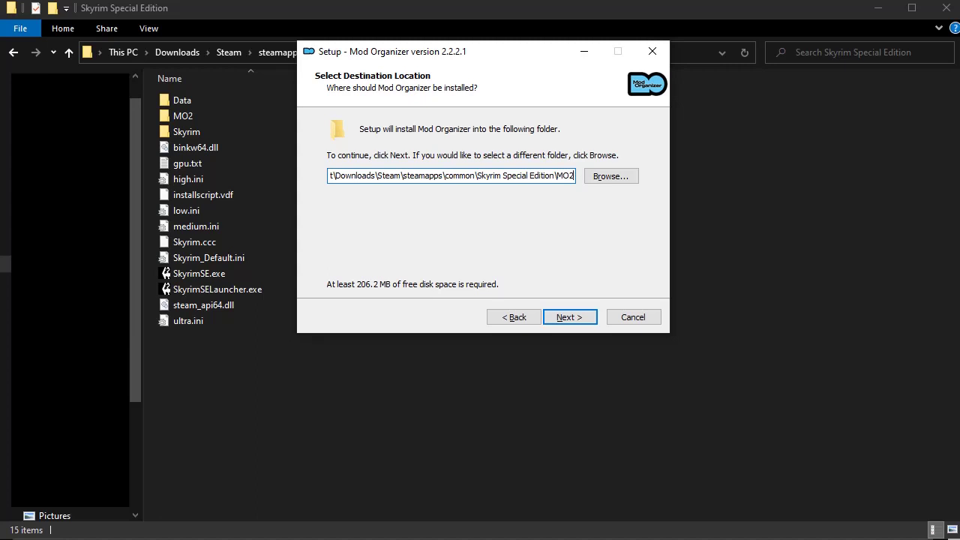
key(Return)
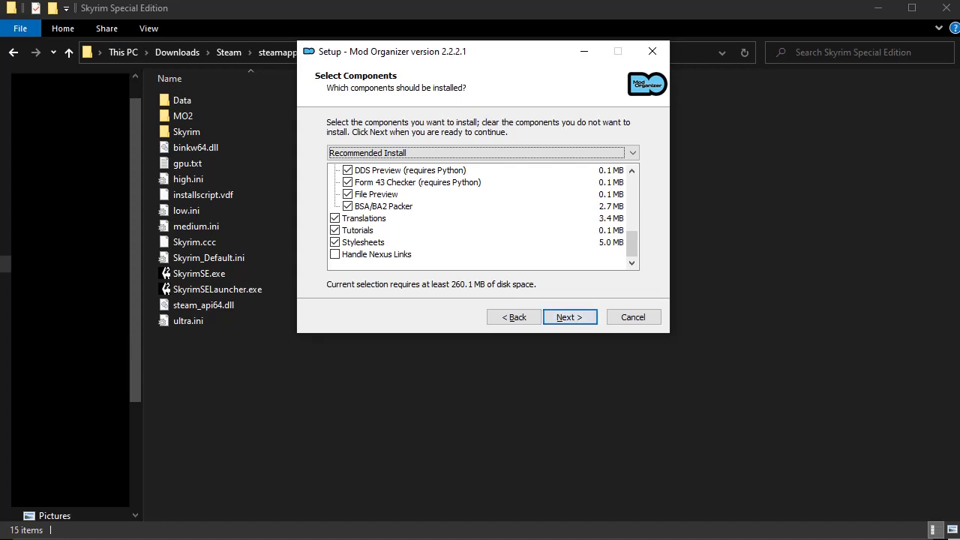
- Review the components to install, add Handle Nexus Links to the selection and accept it
scroll(484, 215, up, 5)
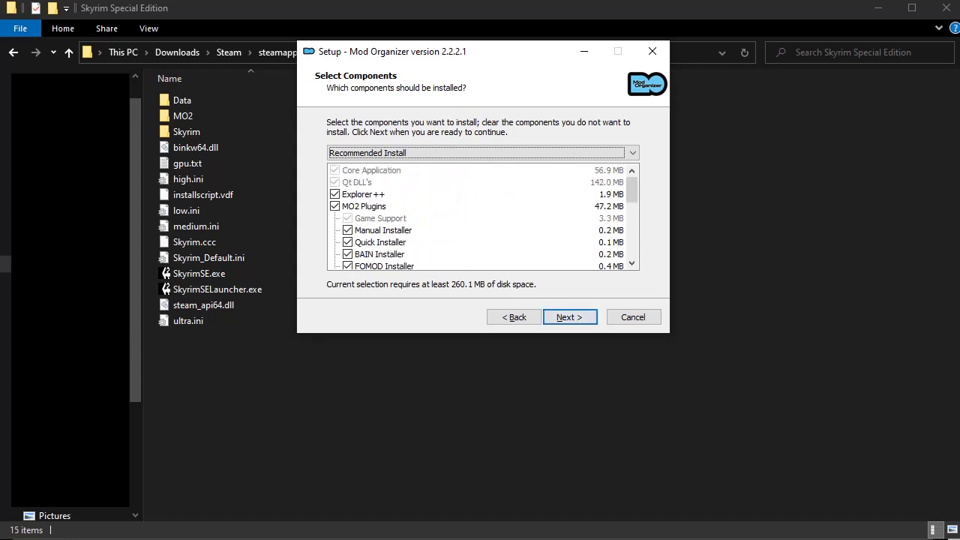
scroll(484, 217, down, 4)
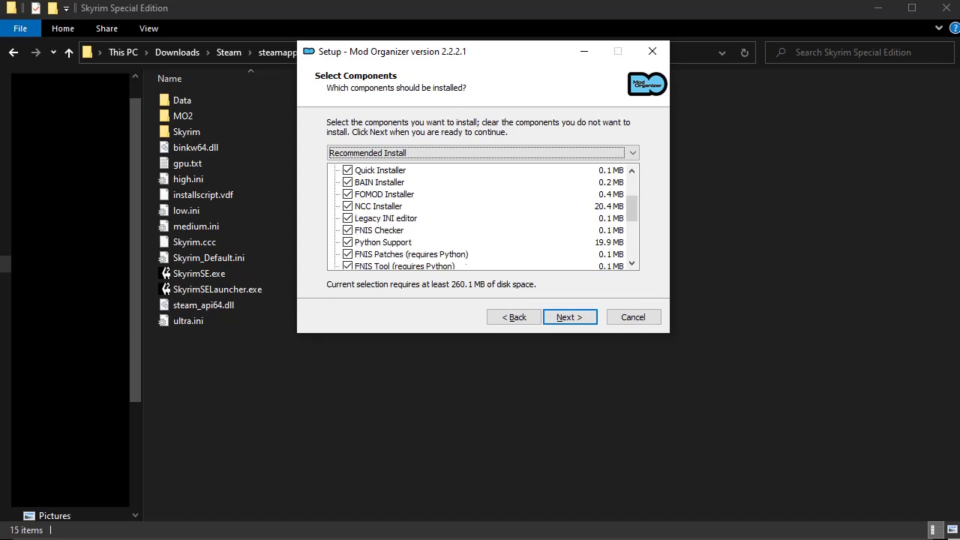
scroll(484, 217, down, 2)
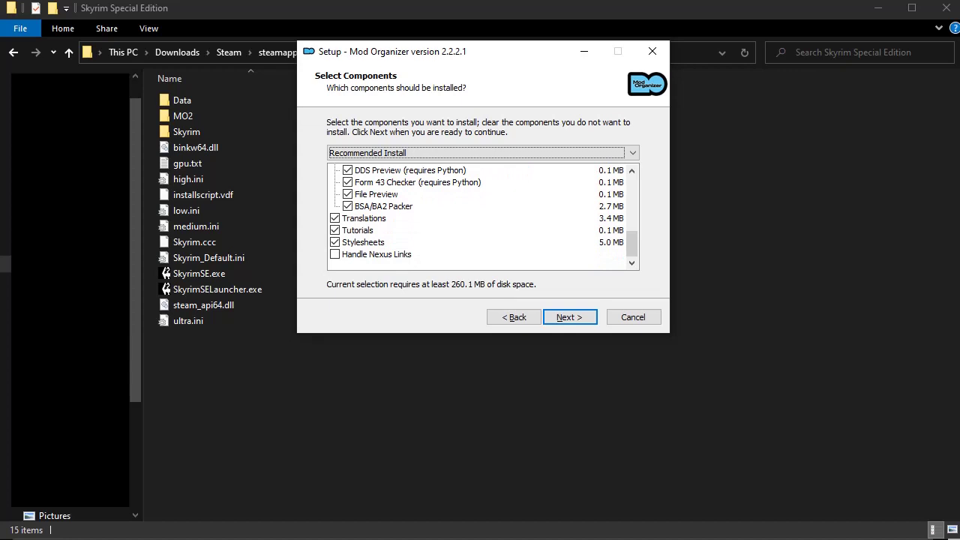
click(334, 254)
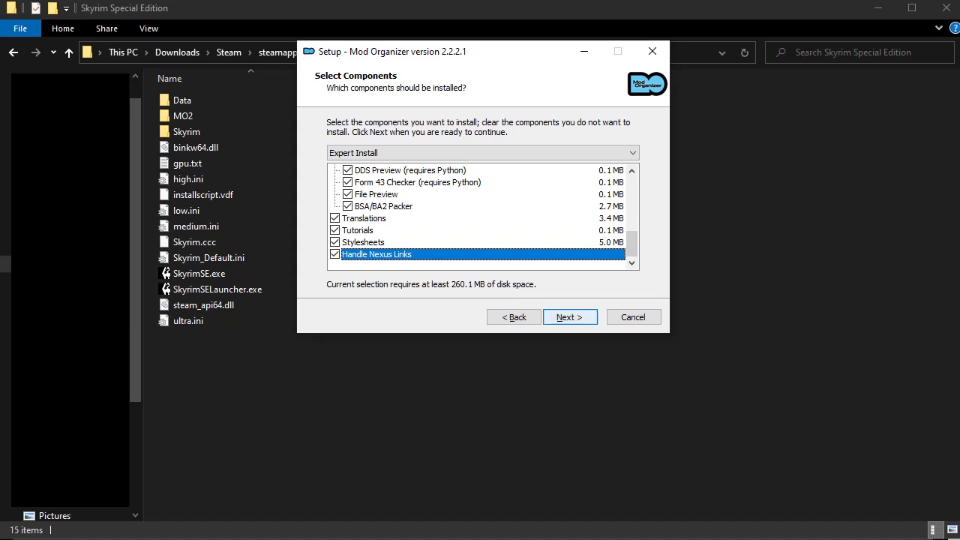
click(570, 316)
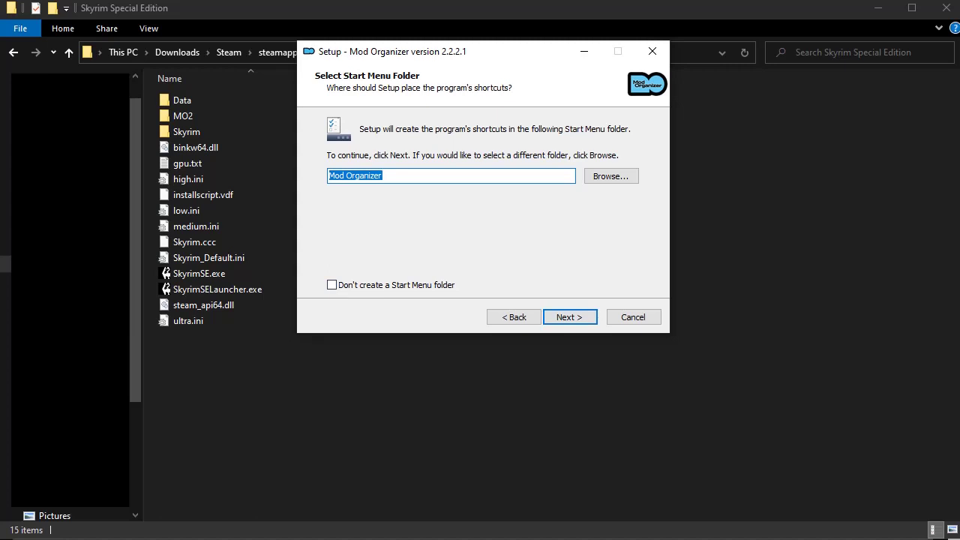
- Keep Mod Organizer as the Start Menu folder and enable creating a desktop shortcut, continuing to the installation summary
click(569, 316)
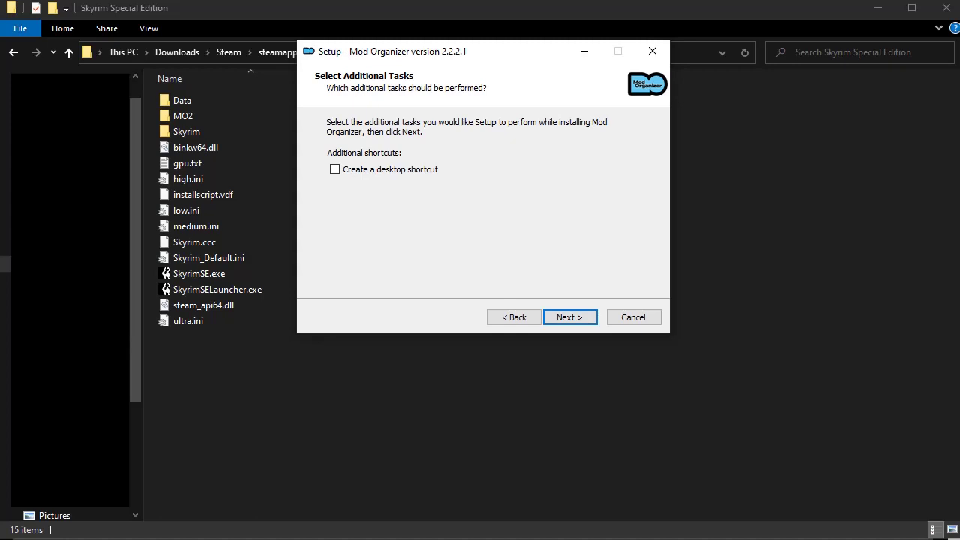
click(335, 169)
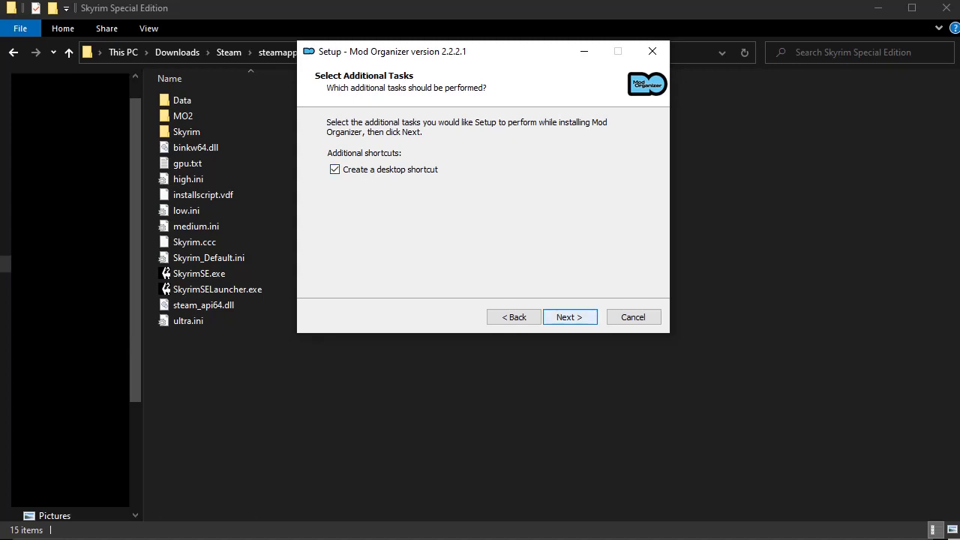
key(Return)
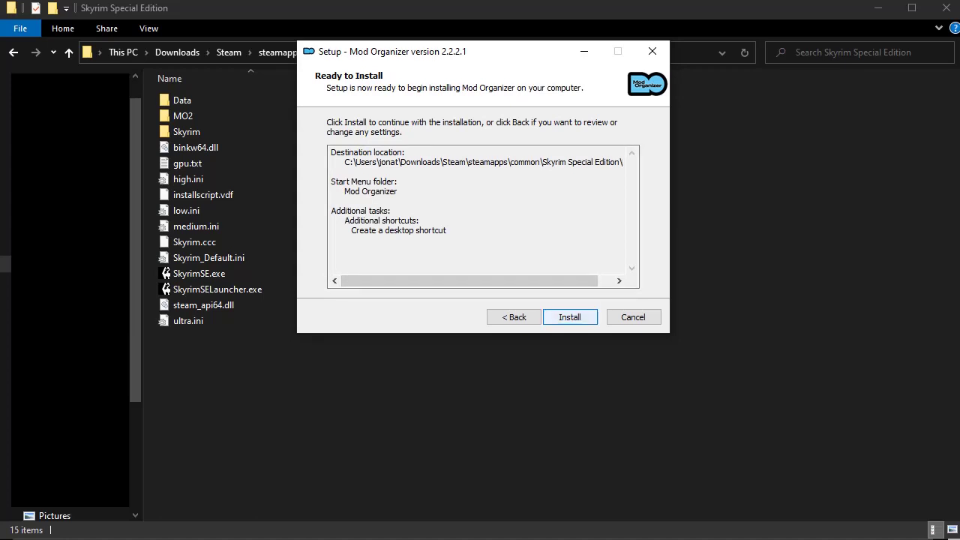
- Install Mod Organizer with the summarized settings, and in the installed program check which executables can be launched, keeping Skyrim Special Edition selected
click(547, 316)
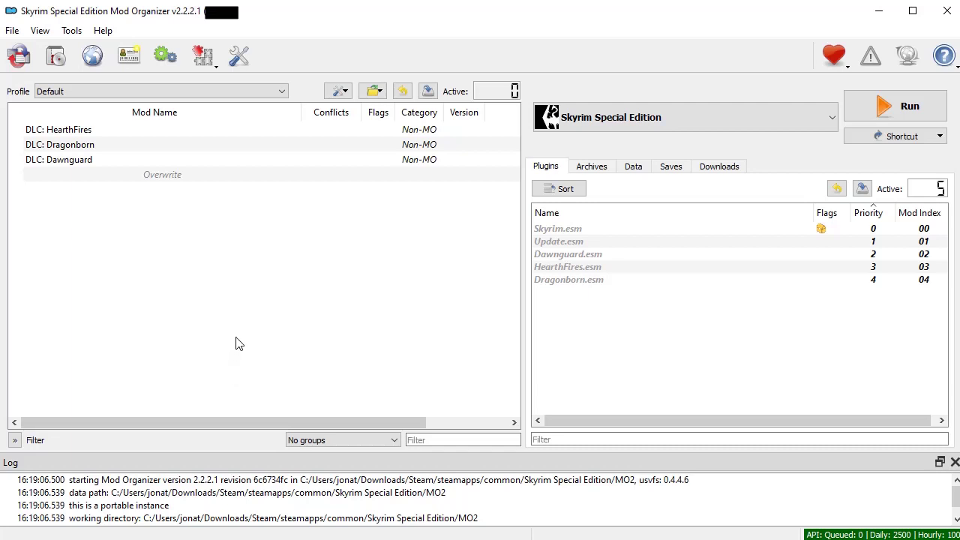
click(769, 116)
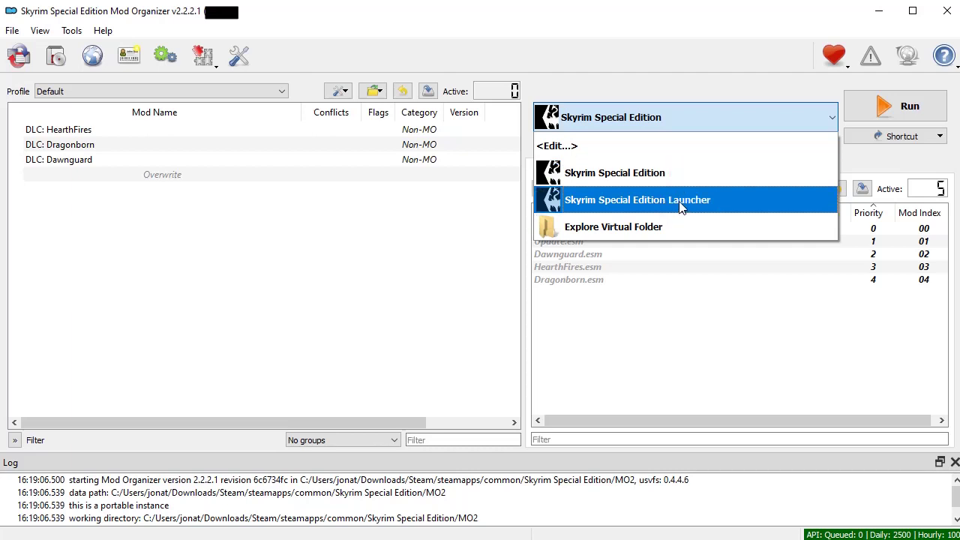
click(641, 120)
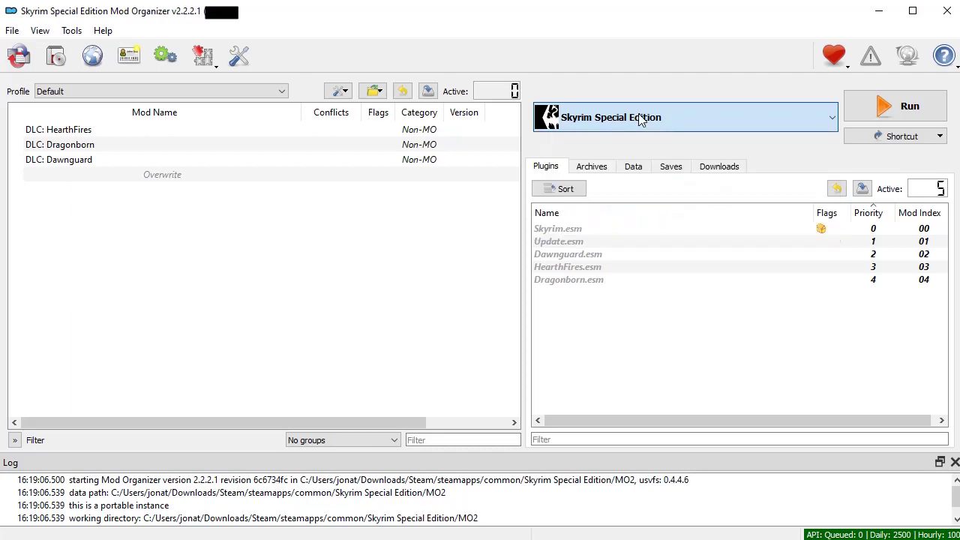
- In the Mod Organizer settings, set the user interface style to dark and apply the change
click(240, 60)
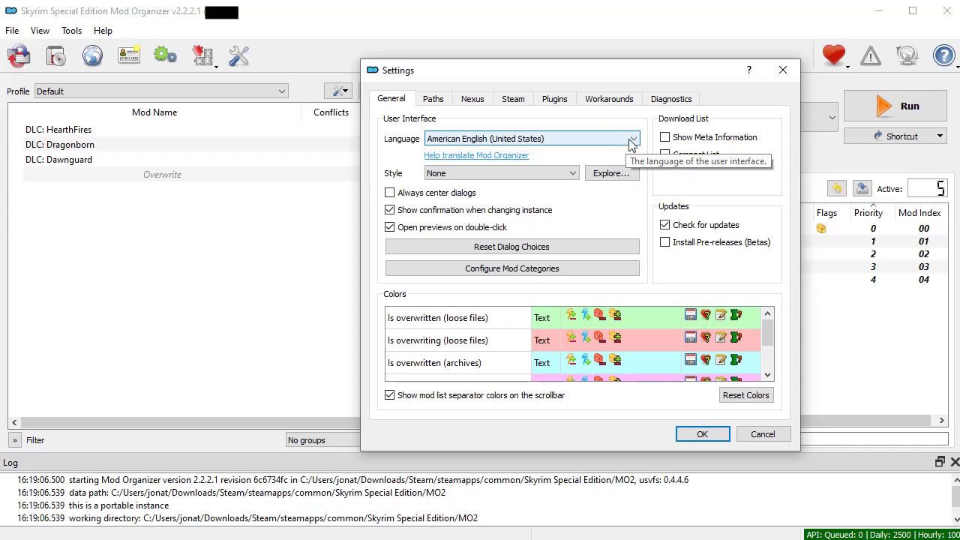
click(574, 174)
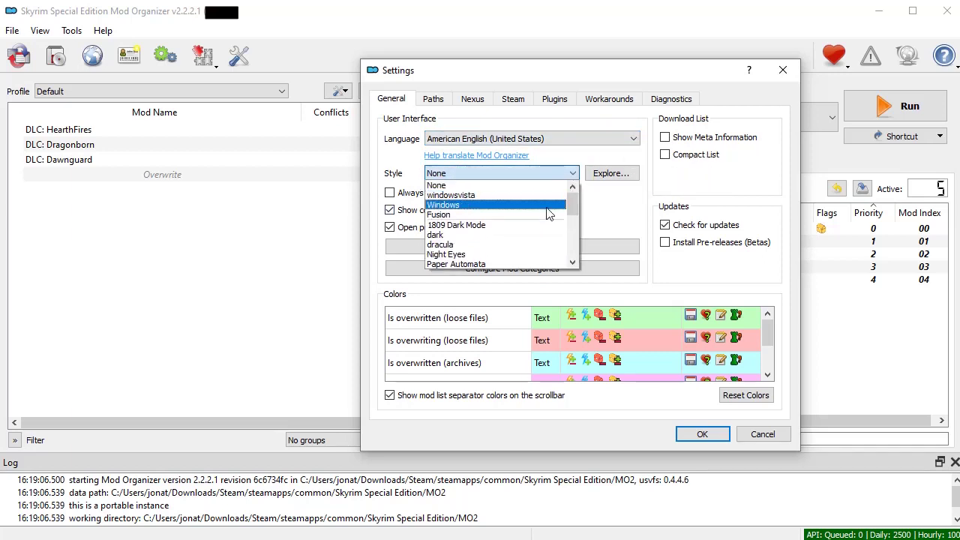
click(538, 235)
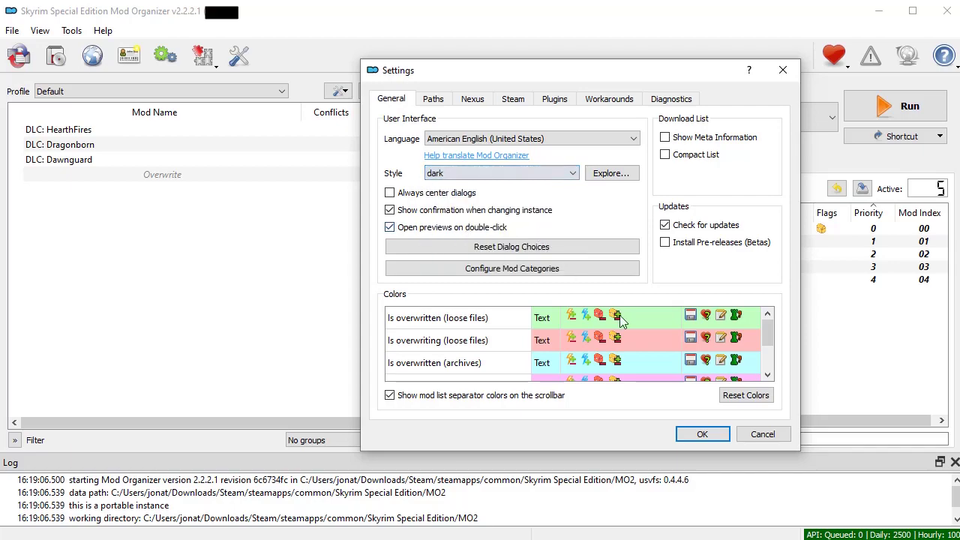
click(702, 434)
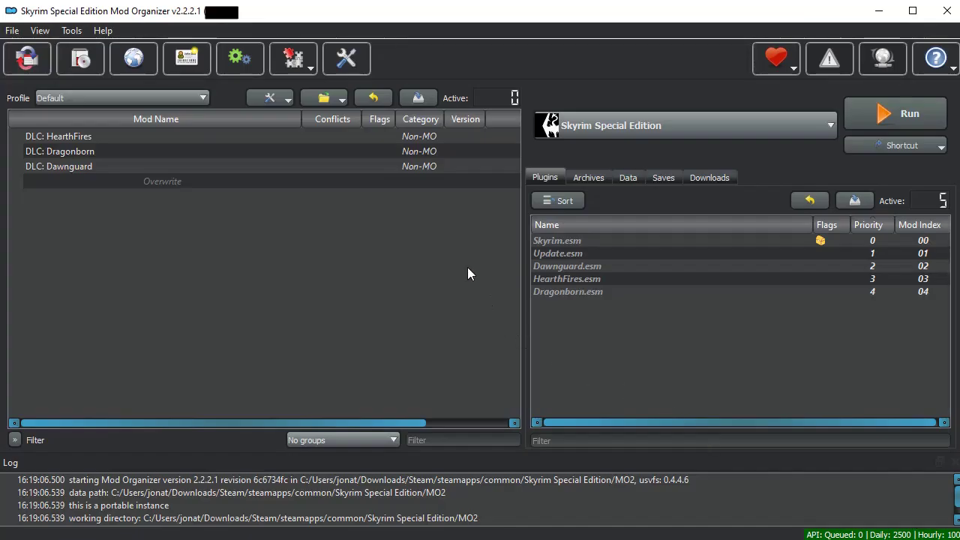